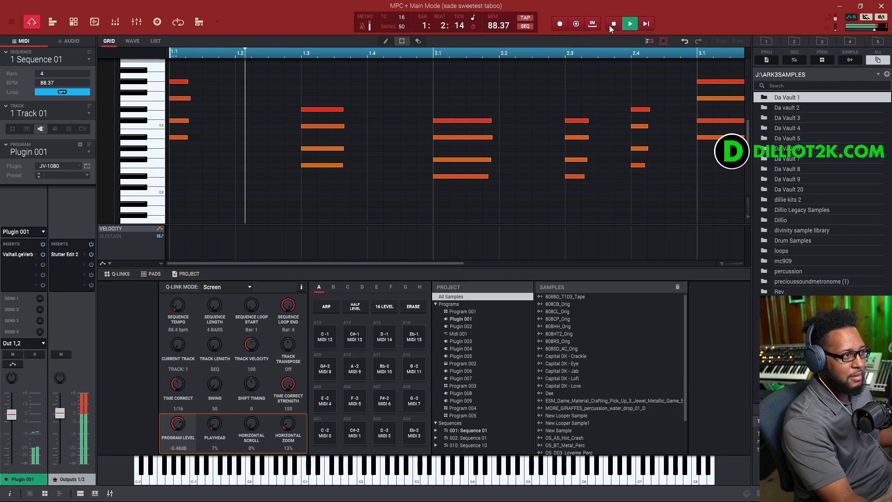
- Stop playback and switch the mixer between its track, program and output channel strip views
click(615, 26)
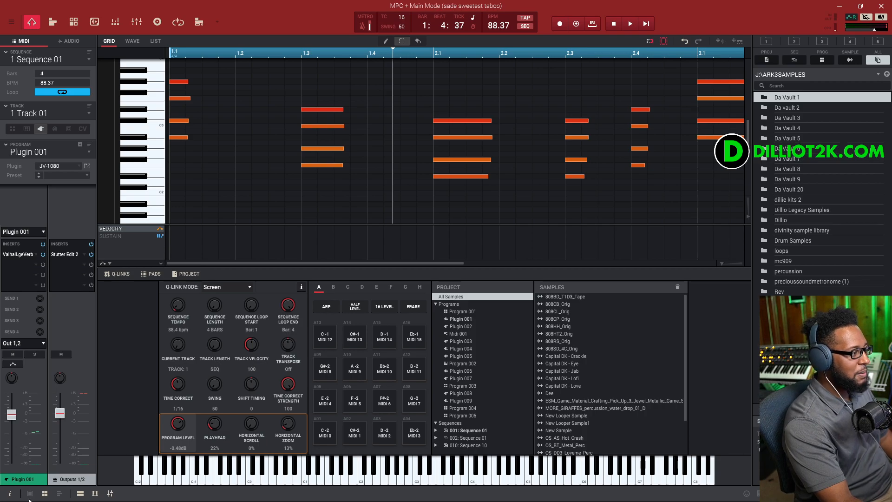
click(70, 476)
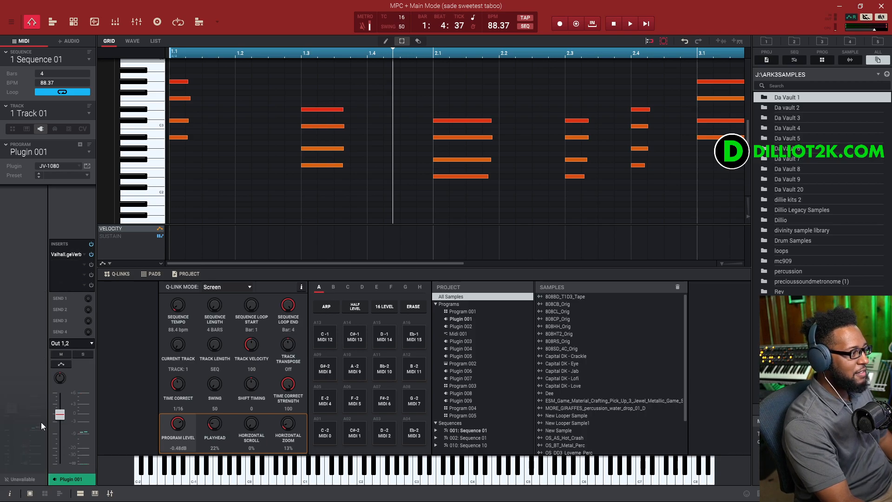
click(44, 493)
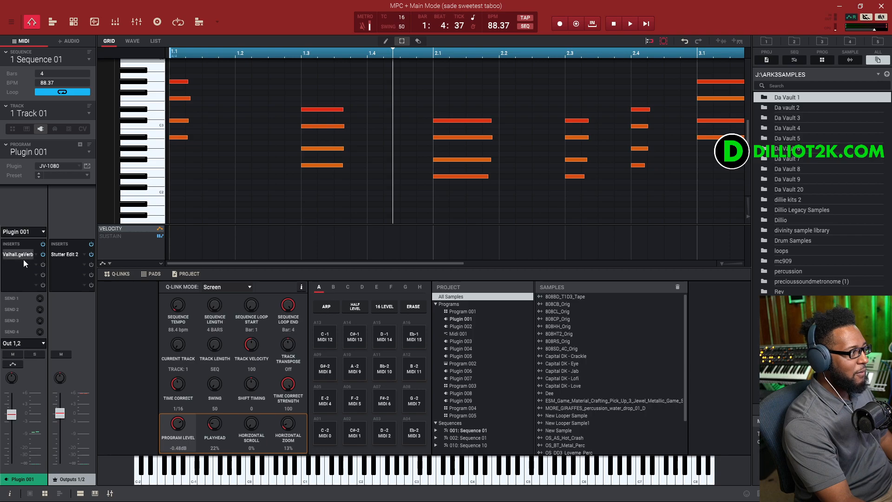
click(60, 493)
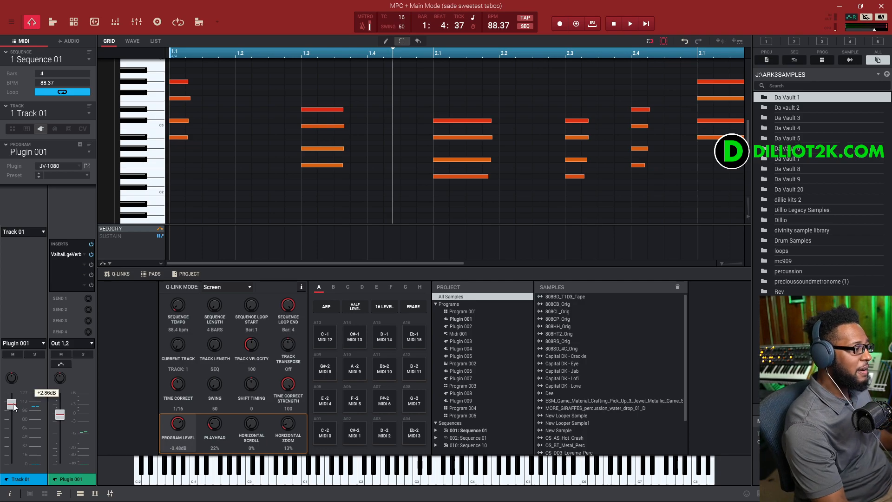
click(44, 493)
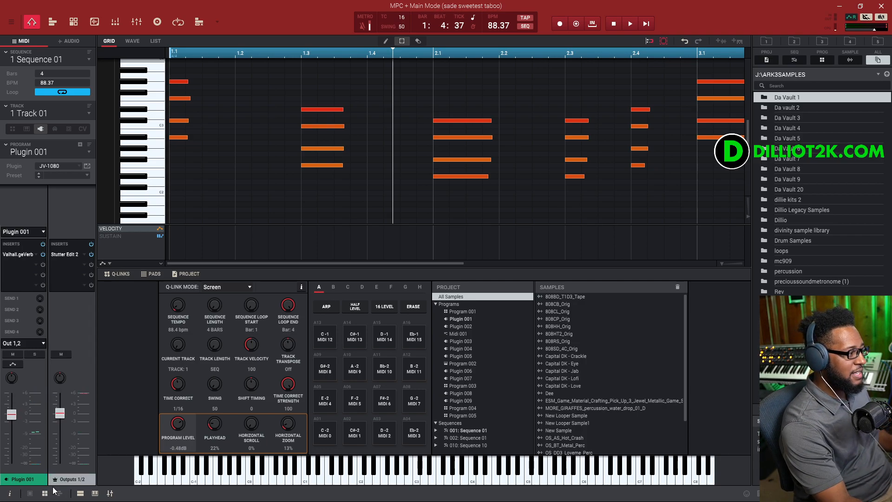
- Open the Stutter Edit 2 insert on the Outputs 1/2 channel, leave its mode screen, and move the window
double_click(71, 254)
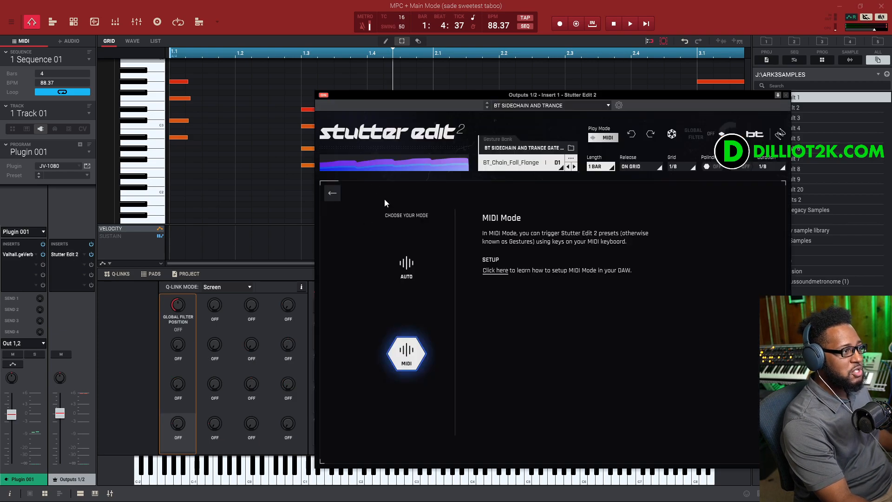
click(333, 193)
drag(447, 105, 398, 84)
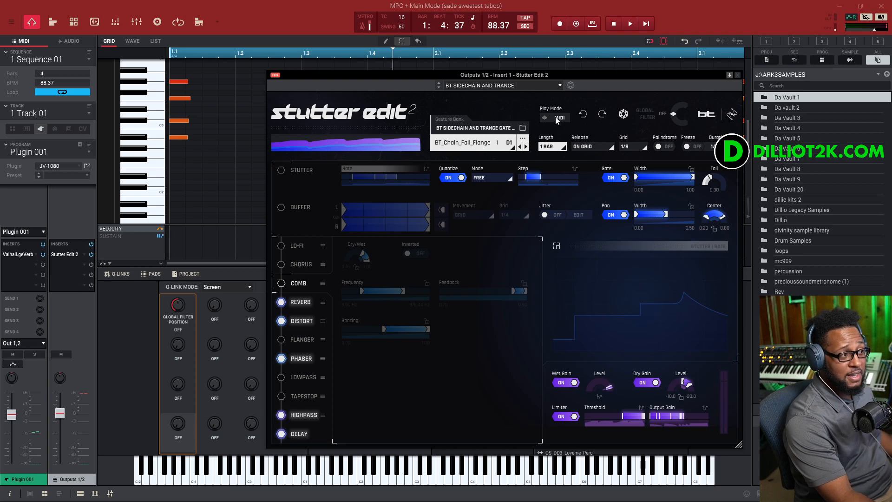
- Play the sequence while trying Stutter Edit 2's Auto play mode, then return the play mode to MIDI
click(647, 24)
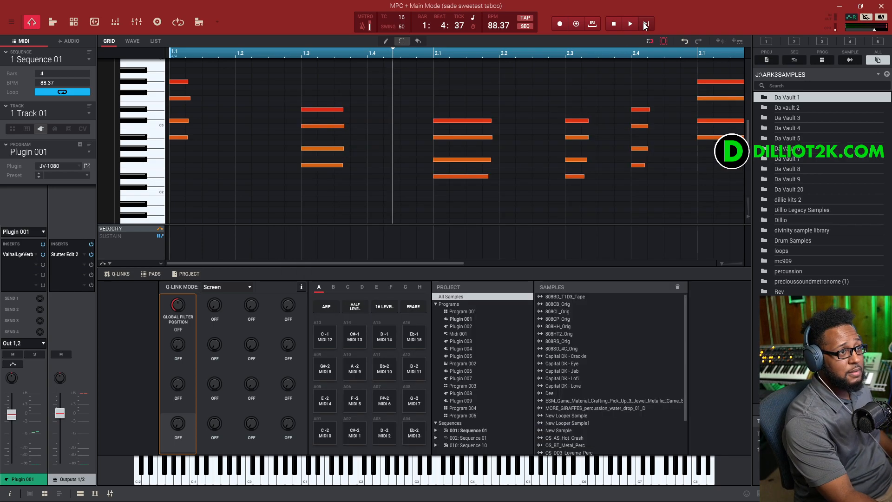
click(63, 254)
click(556, 119)
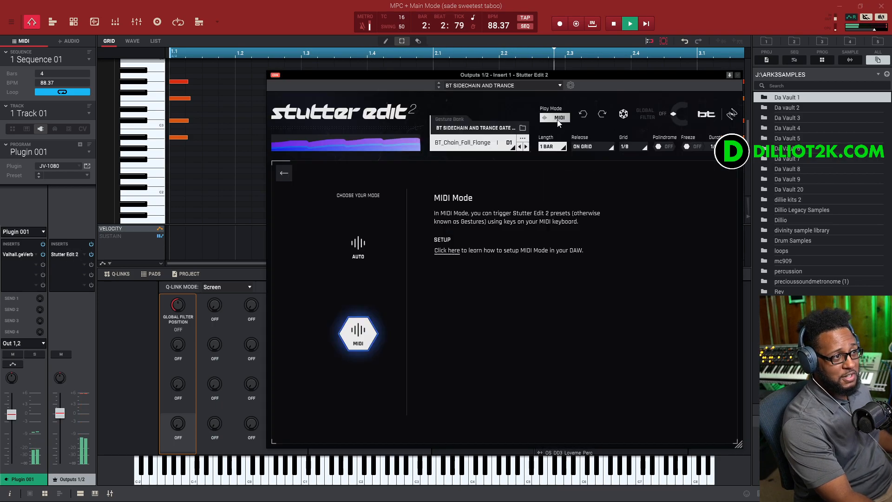
click(356, 250)
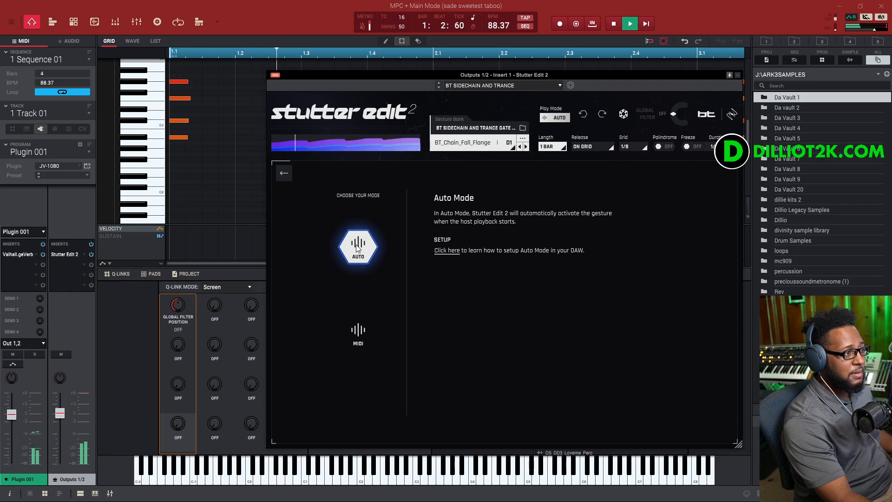
click(358, 331)
click(283, 172)
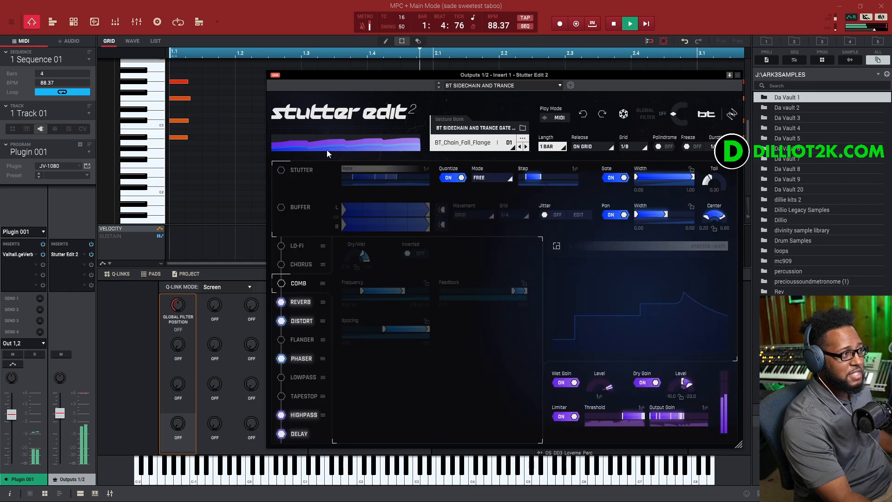
- Stop playback and close the Stutter Edit 2 window
click(613, 23)
click(76, 251)
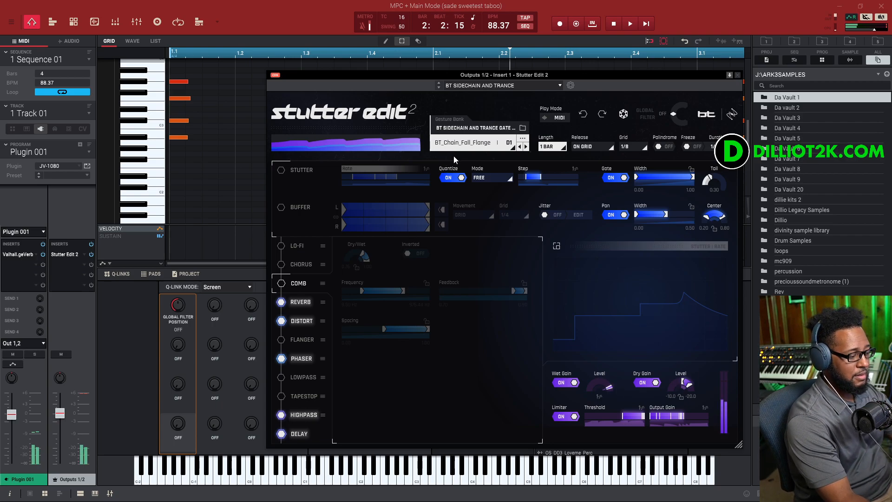
click(617, 24)
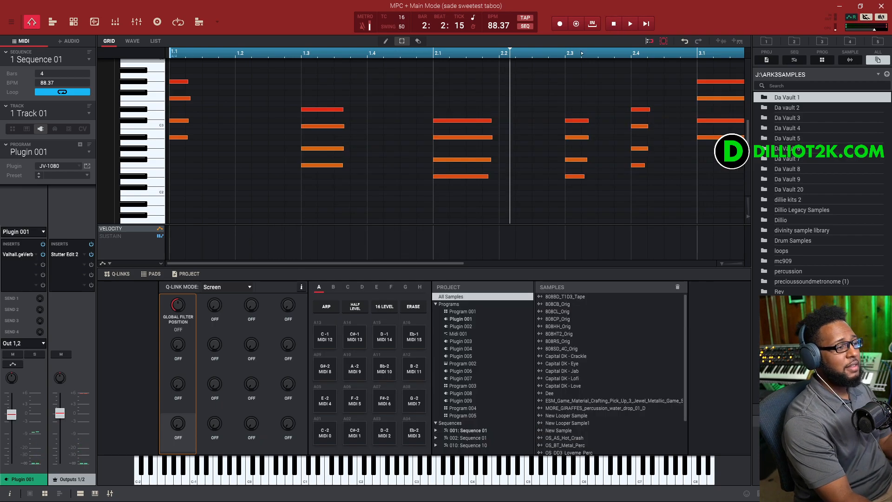
- Reopen Stutter Edit 2 and step down through the tracks to Track 12, a MIDI track
double_click(63, 254)
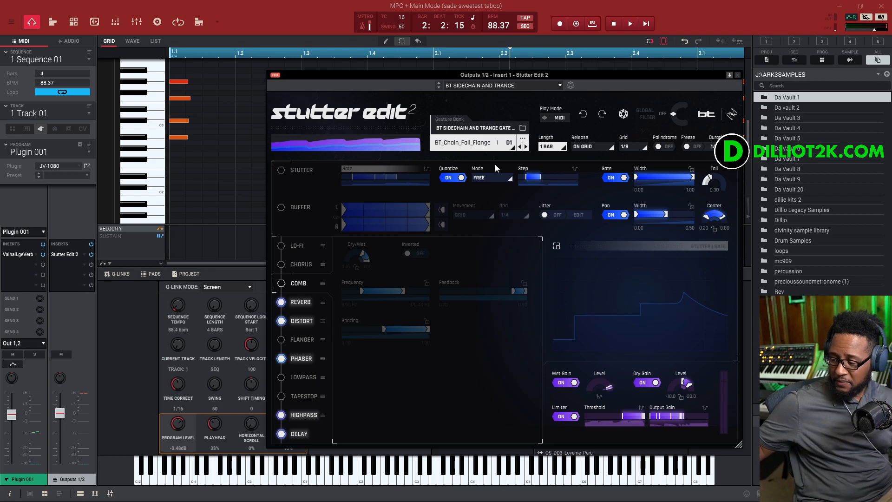
key(Down)
key(Down)
key(Down)
key(Down)
key(Down)
key(Down)
key(Down)
key(Down)
key(Down)
key(Down)
key(Down)
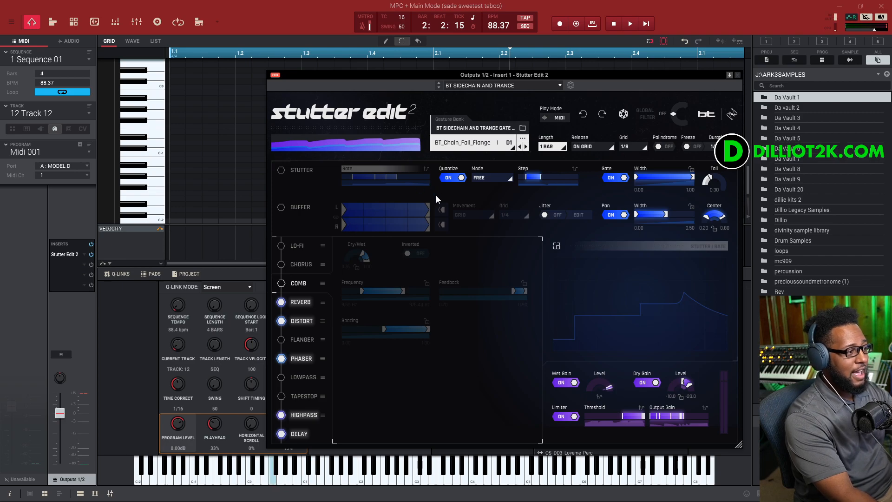
- Close the plugin window and set Track 12's MIDI output port to D: <none>
click(84, 163)
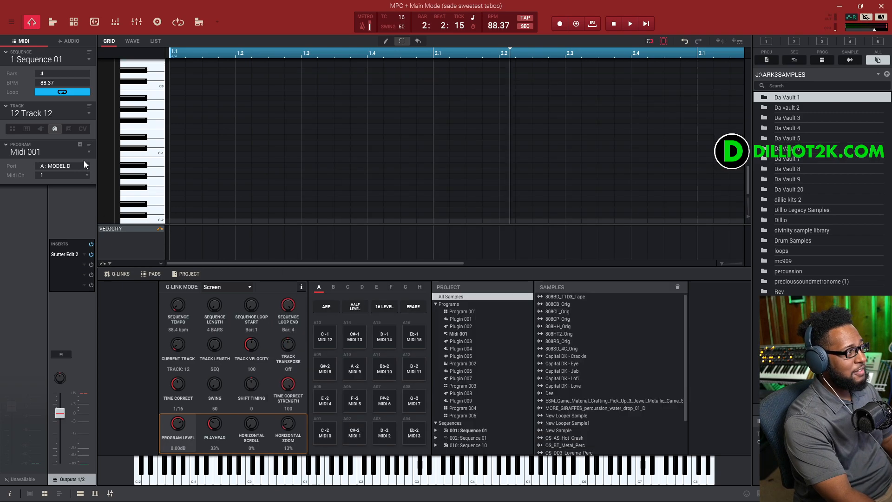
click(84, 163)
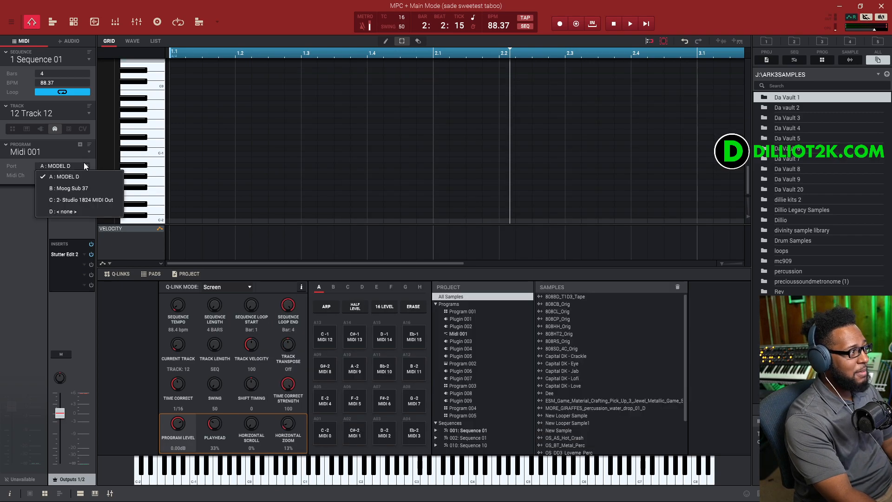
click(73, 211)
- Open Preferences and review the MIDI Out Port D mapping on the MIDI page, then close the dialog
click(13, 23)
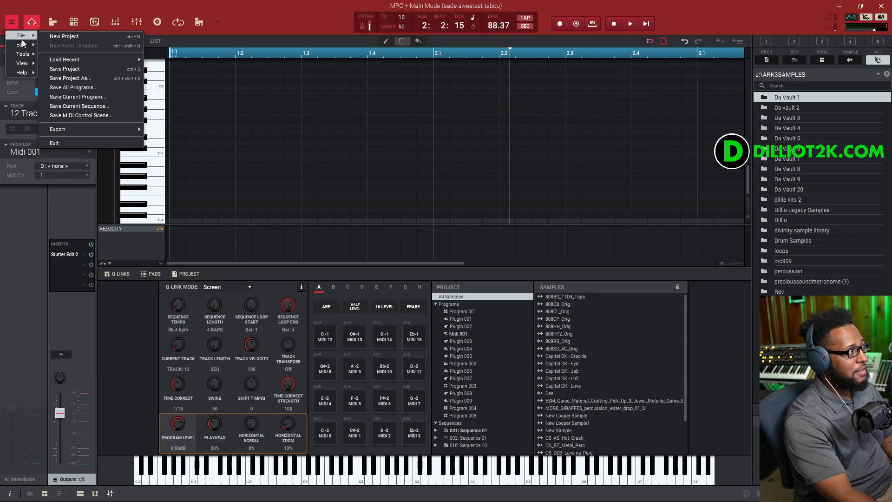
mouse_move(21, 44)
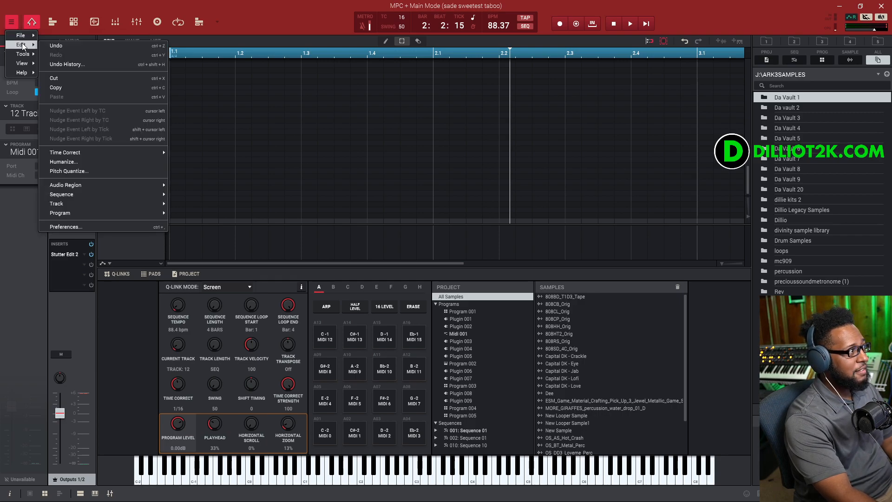
click(75, 226)
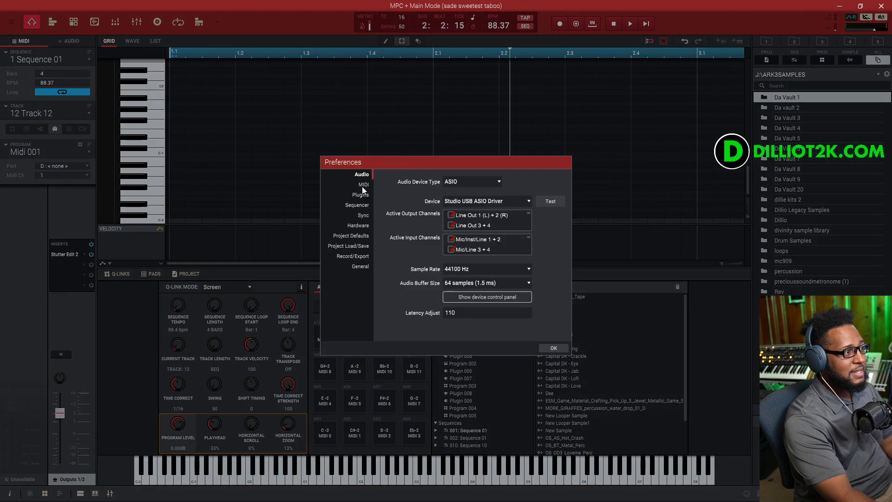
click(363, 185)
click(476, 323)
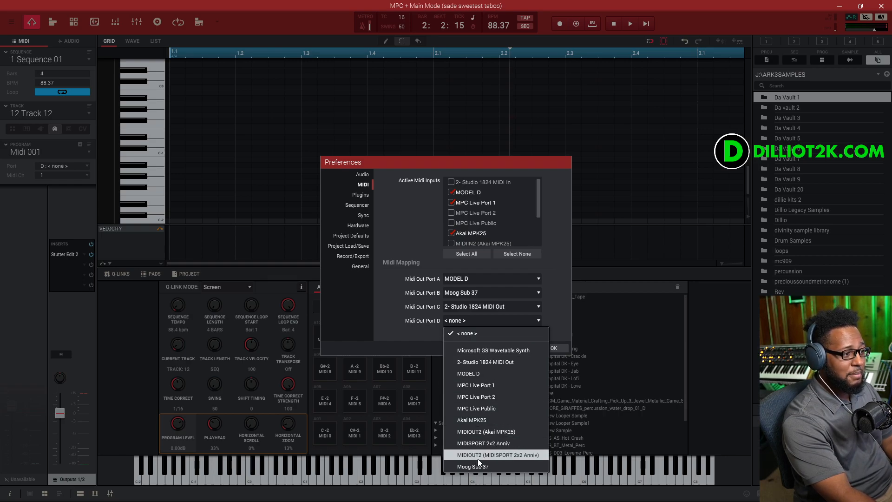
click(560, 312)
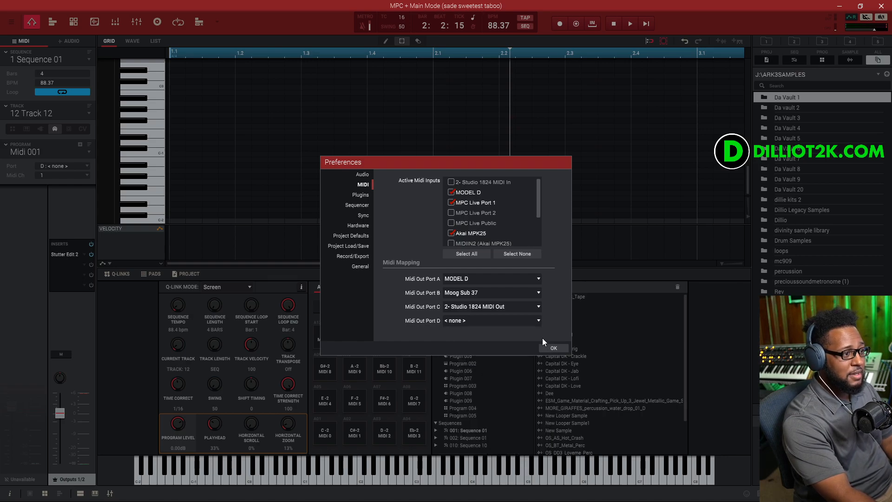
click(551, 347)
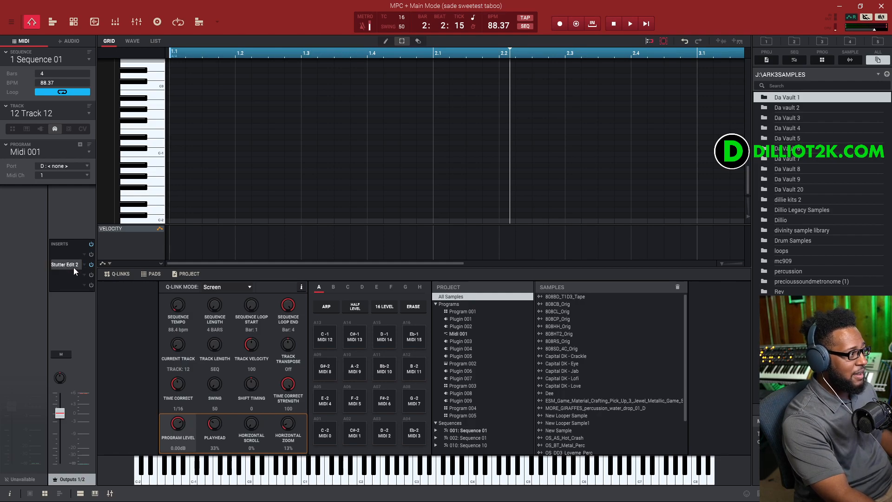
- Open Stutter Edit 2 on Track 12's insert, set its play mode to Auto, and start playback
double_click(73, 265)
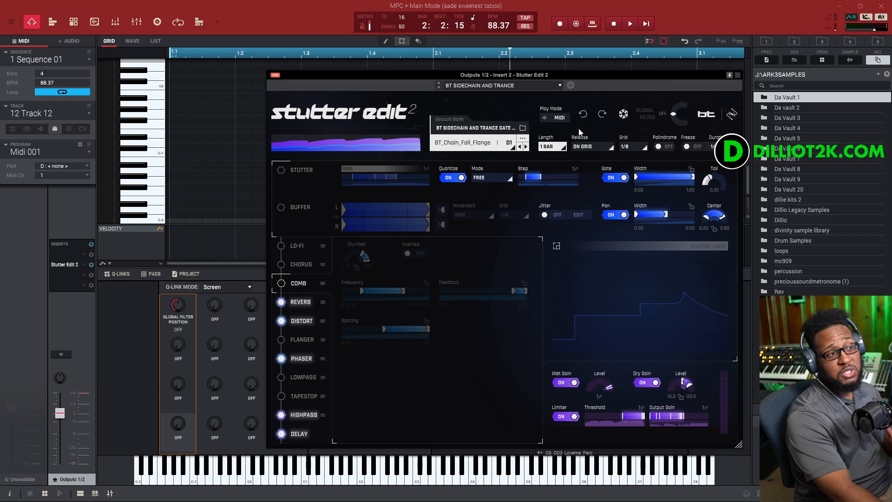
click(560, 119)
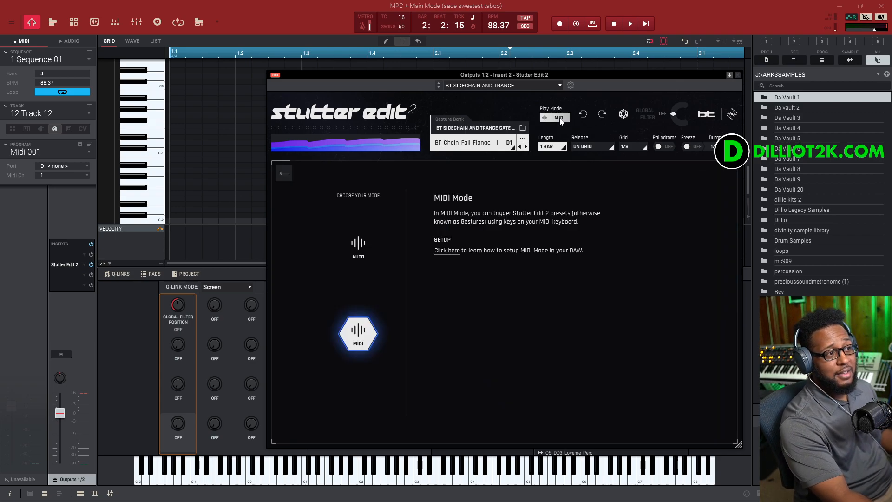
click(358, 245)
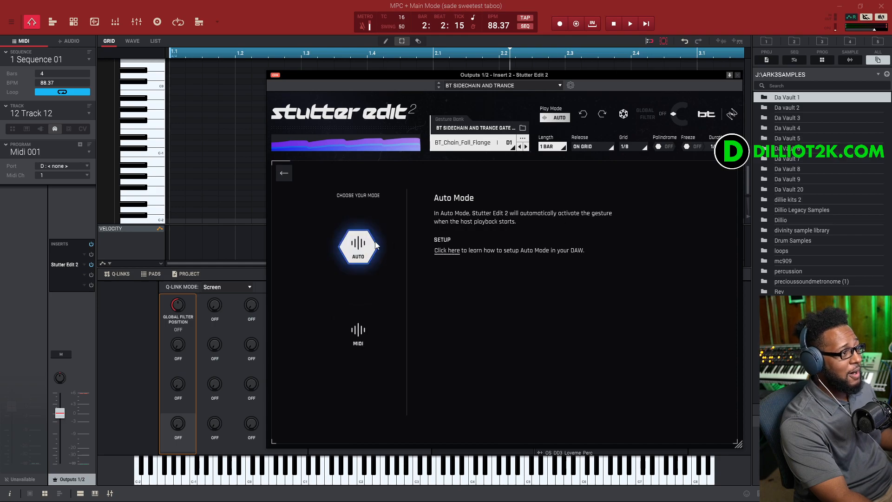
click(647, 24)
click(71, 264)
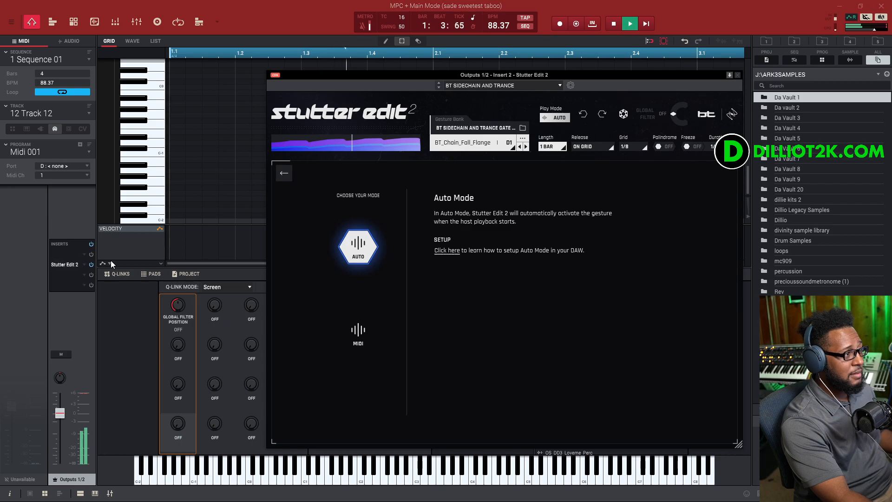
- Switch to the next gesture, BT_Stutter_Green_Fill, and set the play mode back to MIDI
click(526, 147)
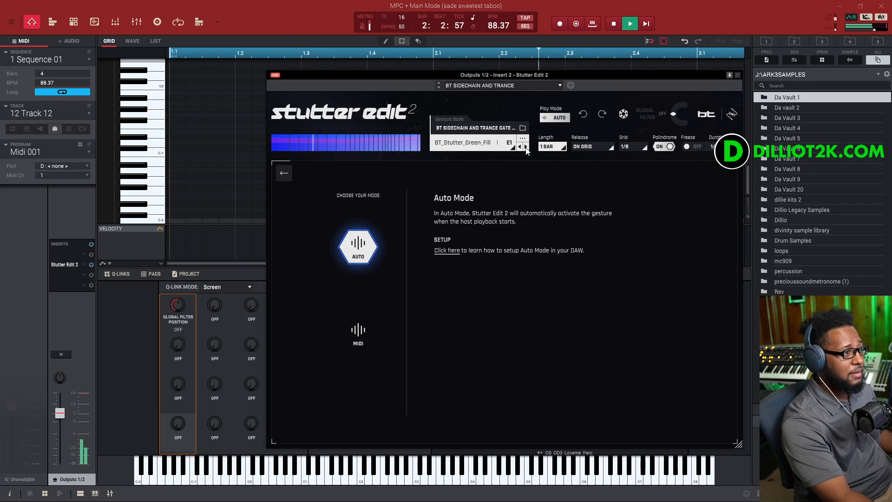
click(560, 118)
click(558, 119)
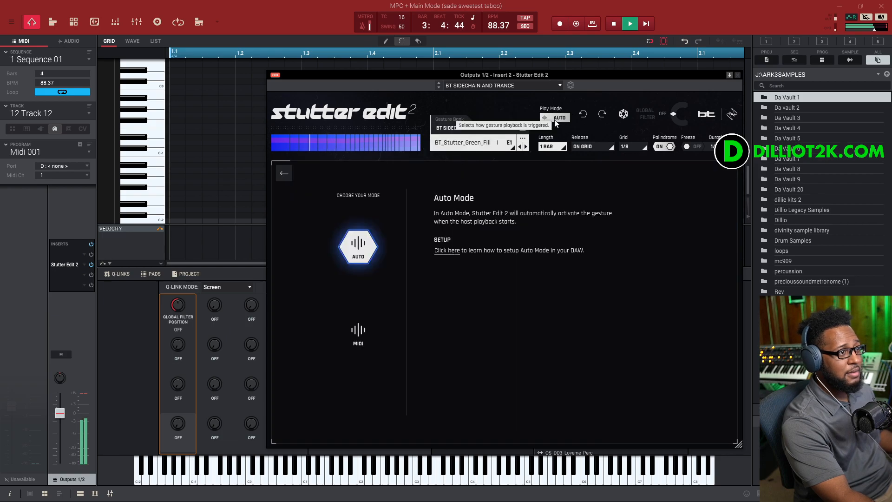
click(358, 331)
click(284, 172)
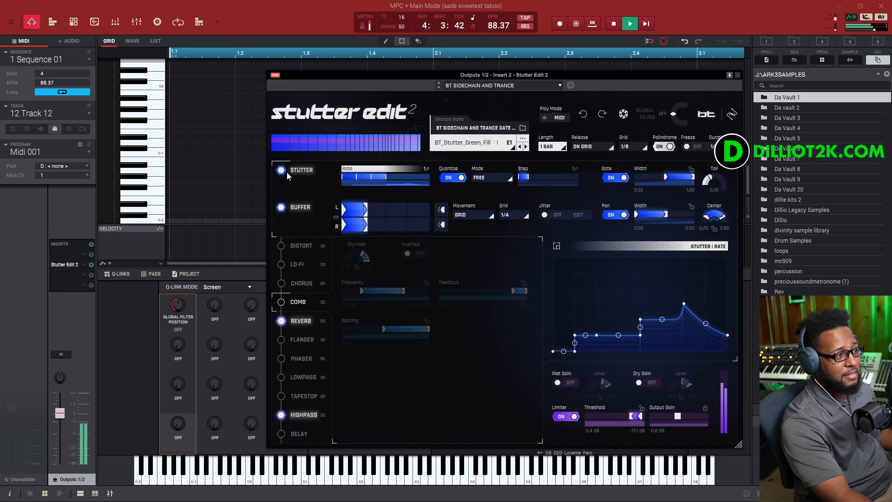